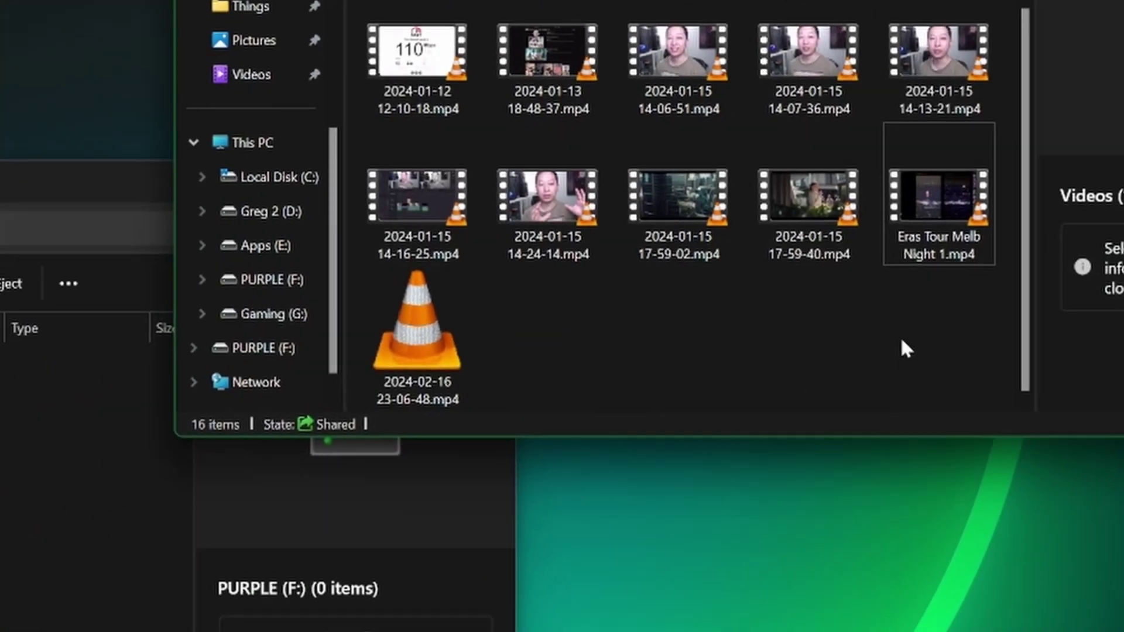
- Try copying the 5.06 GB Eras Tour Melb Night 1.mp4 onto PURPLE (F:), which fails as too large
drag(938, 203, 896, 271)
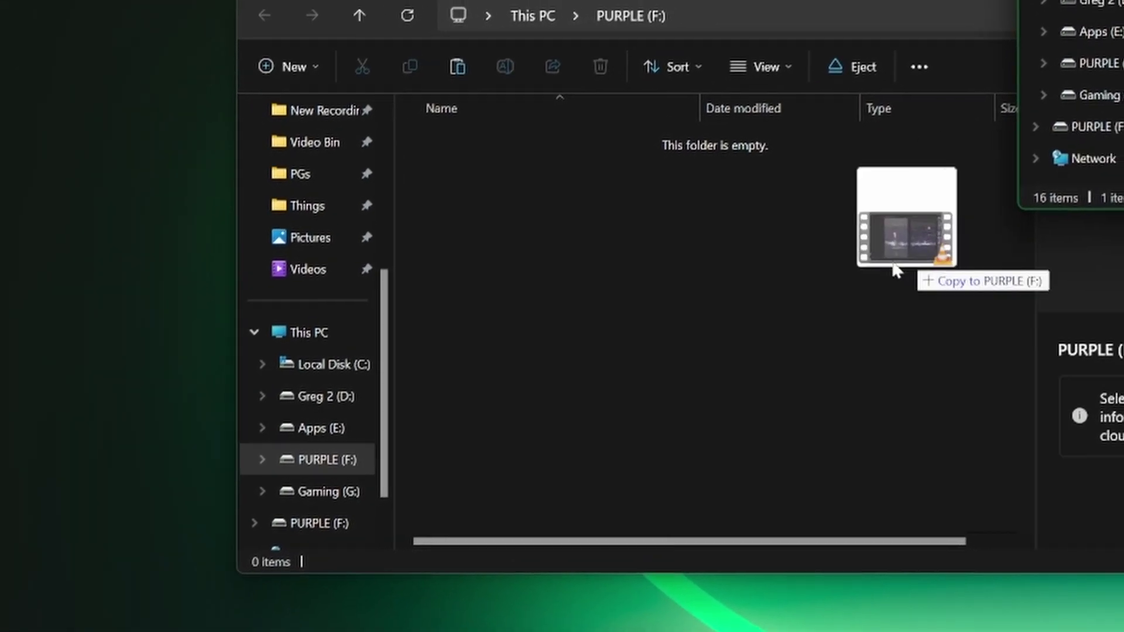
drag(895, 270, 438, 505)
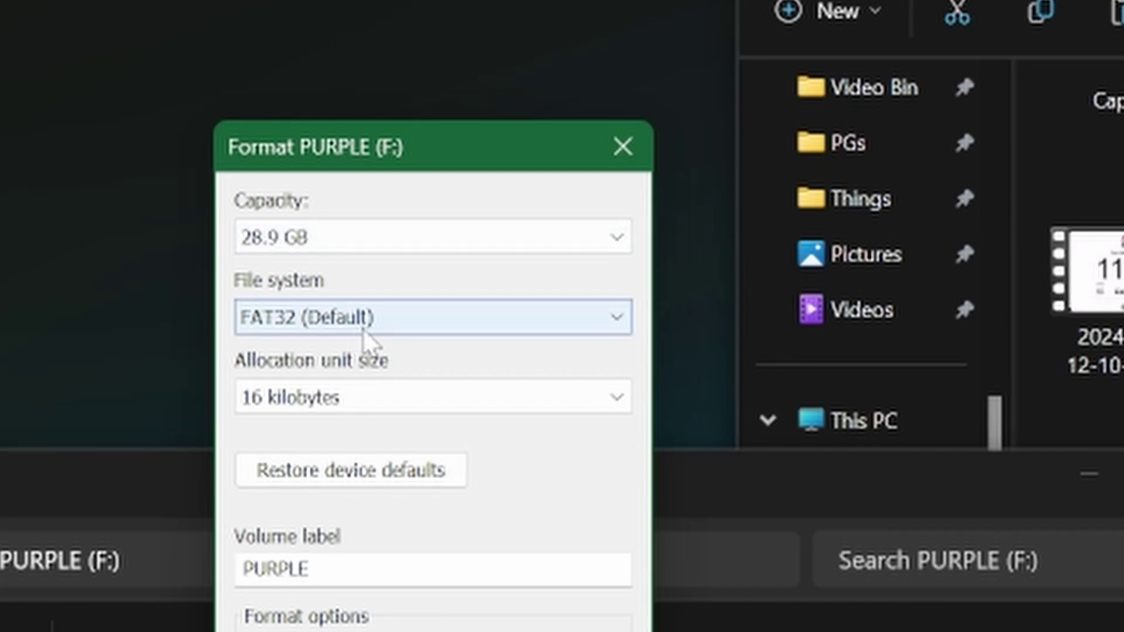
- Close the Format PURPLE (F:) dialog without formatting the drive
click(620, 157)
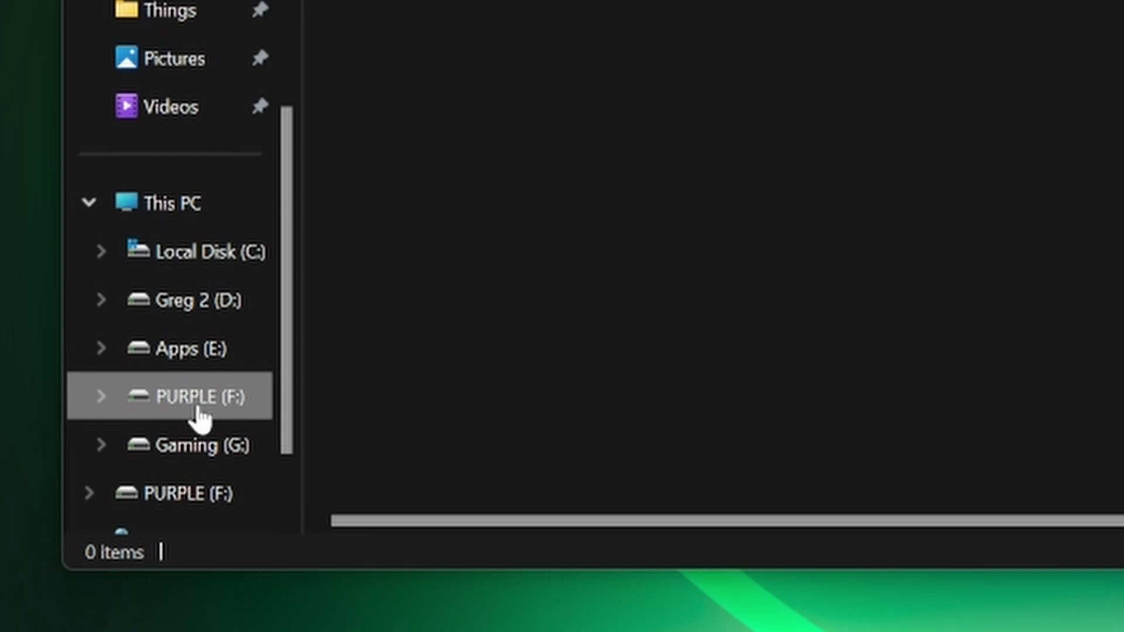
- Format PURPLE (F:) with the NTFS file system, accepting the data-erase warning
right_click(200, 421)
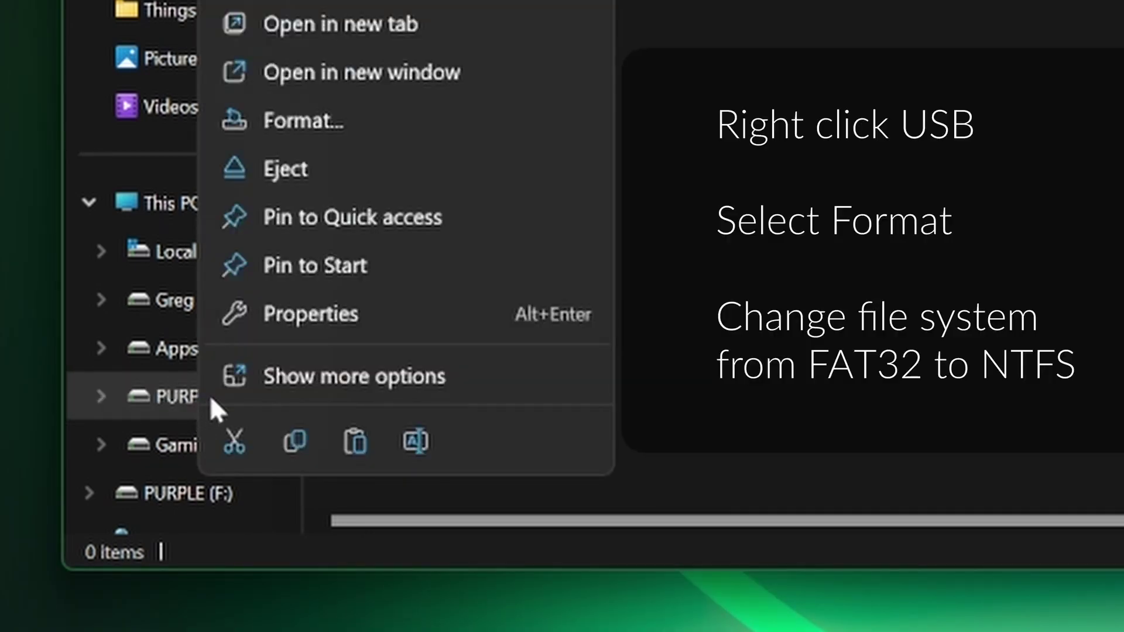
click(403, 121)
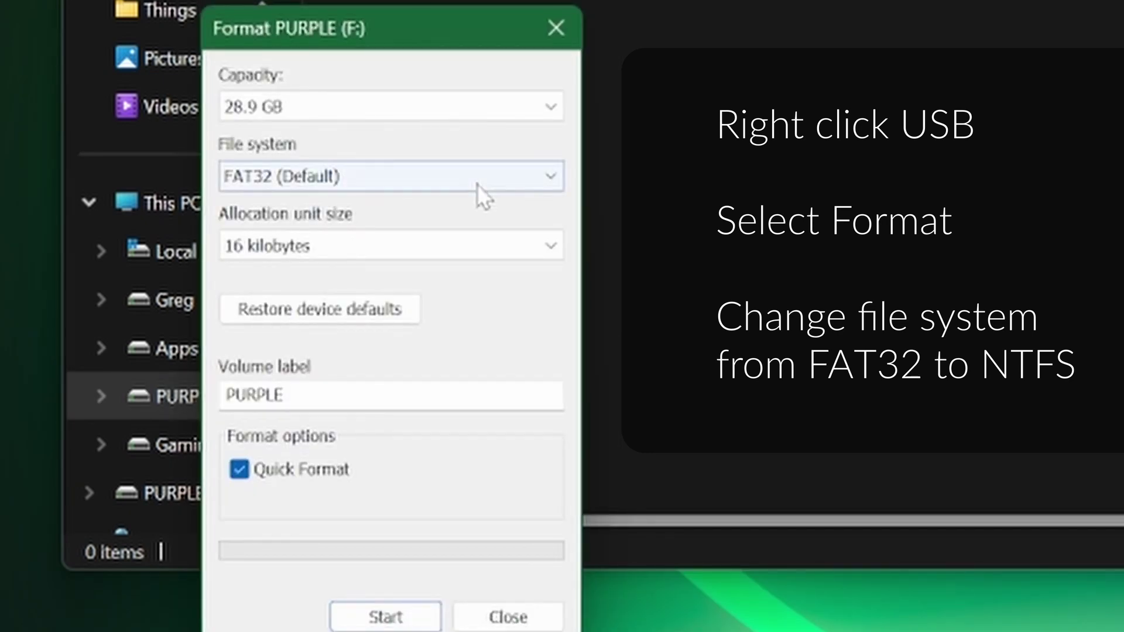
click(477, 185)
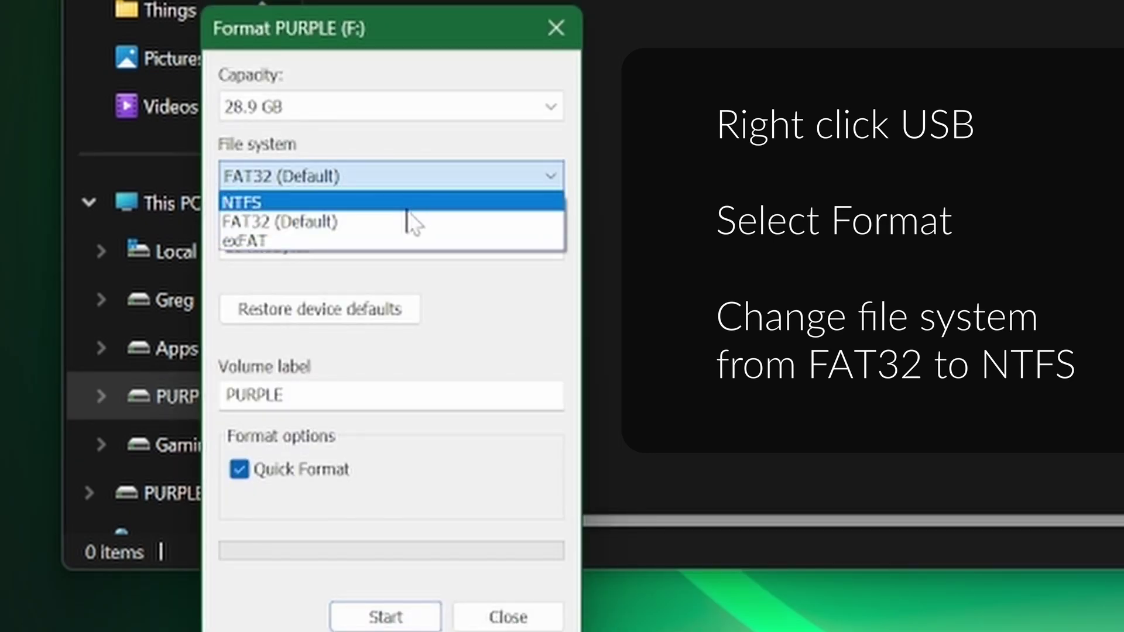
click(405, 208)
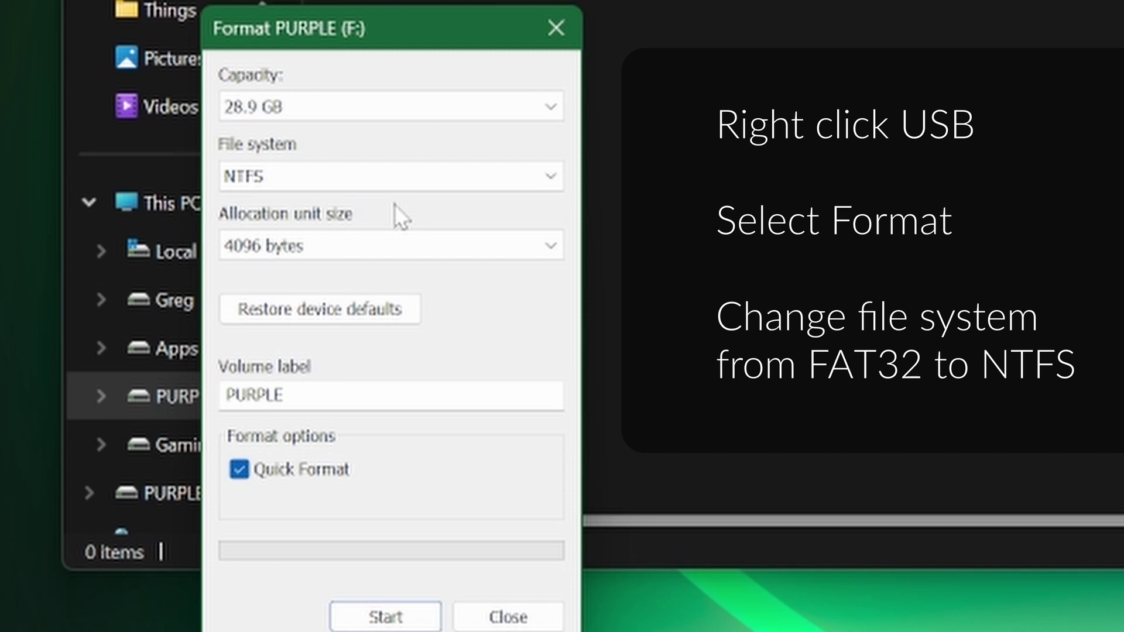
click(385, 617)
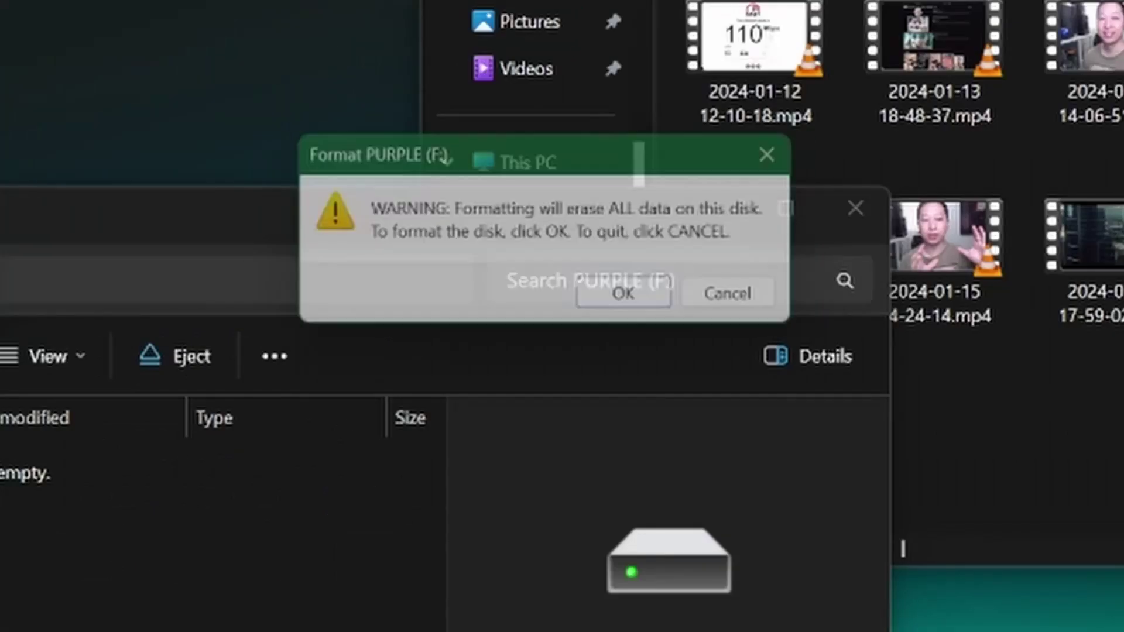
click(635, 301)
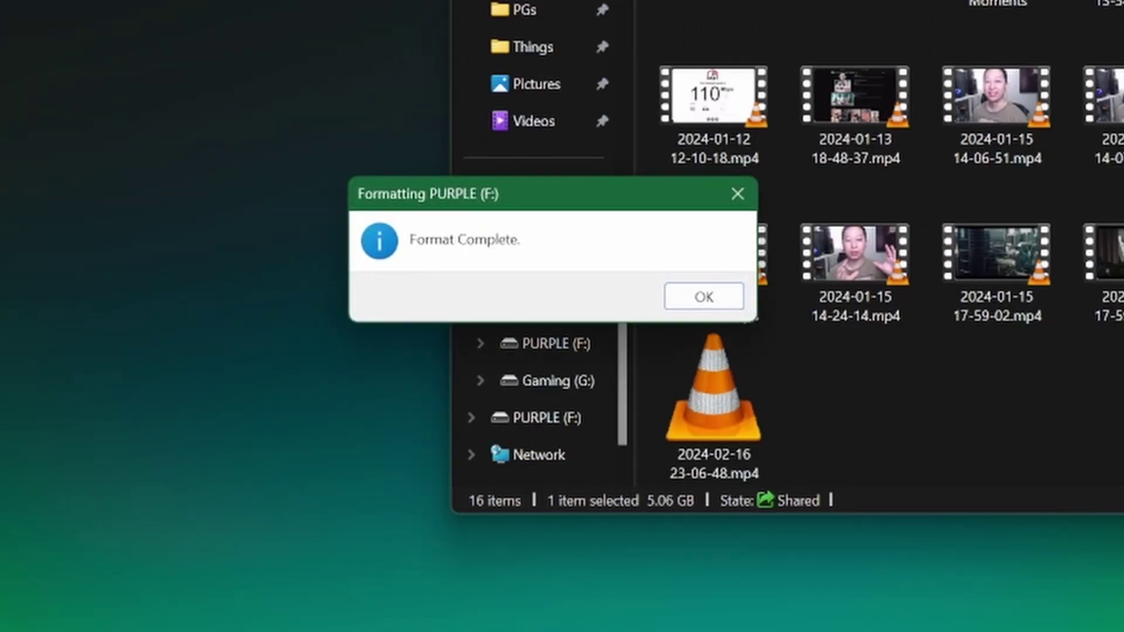
- Open PURPLE (F:) in a new window and paste Eras Tour Melb Night 1.mp4 into it
click(710, 308)
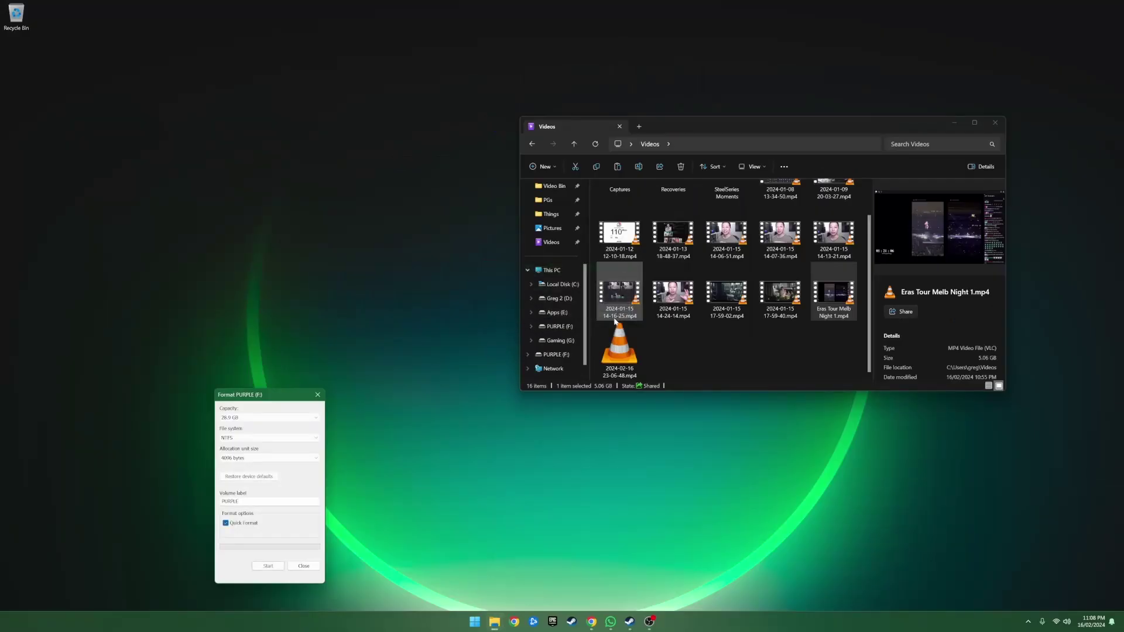
right_click(558, 355)
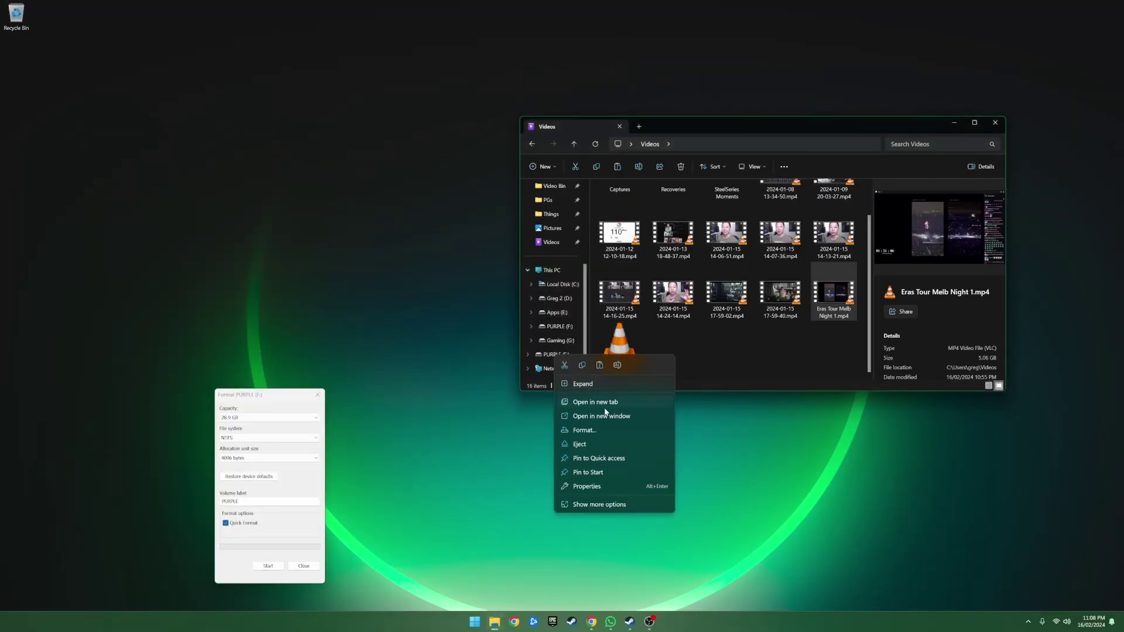
click(608, 418)
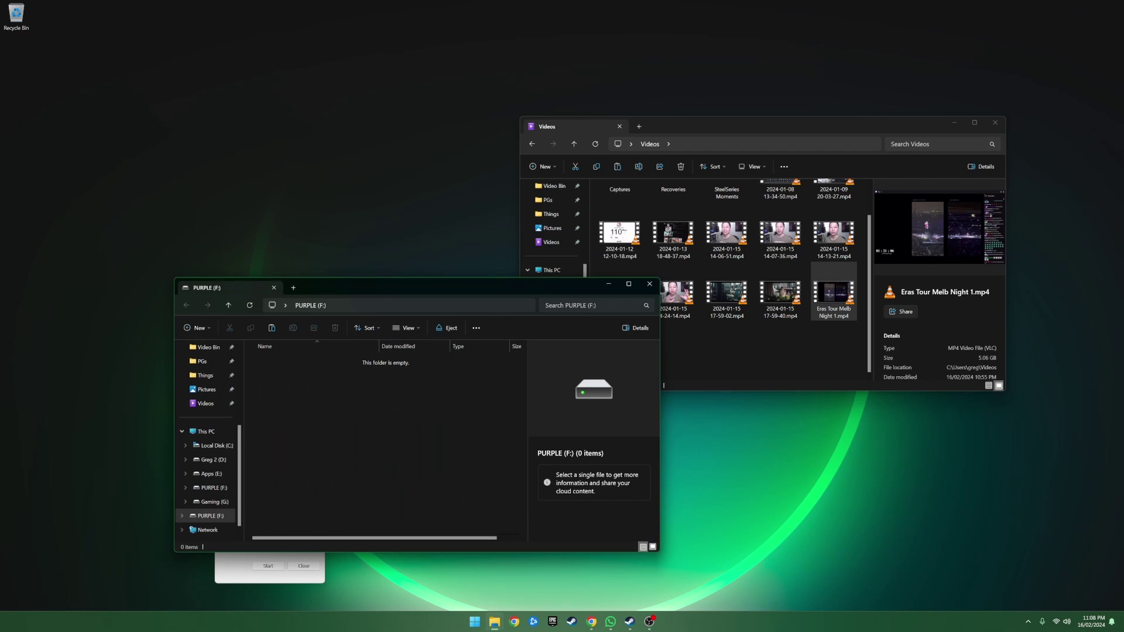
drag(488, 285, 409, 231)
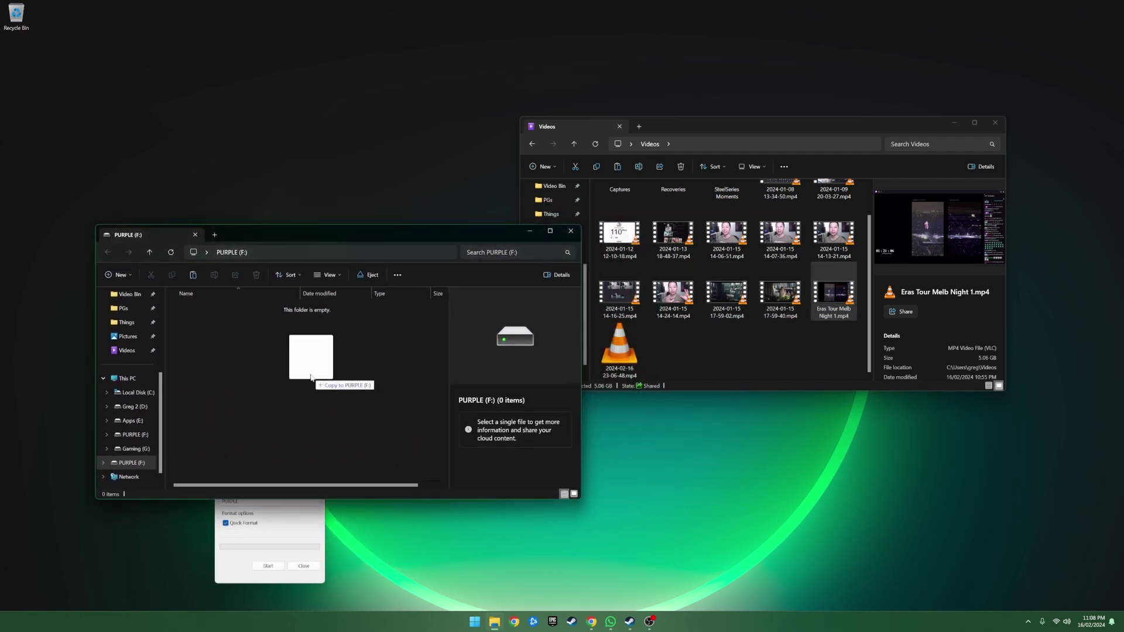
key(ctrl+v)
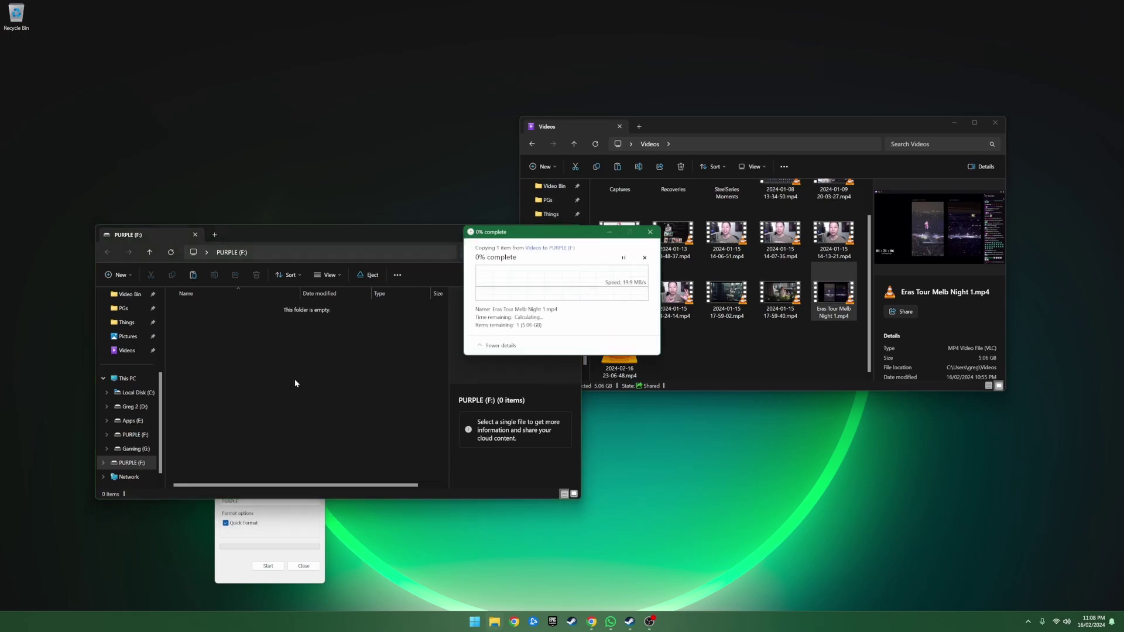